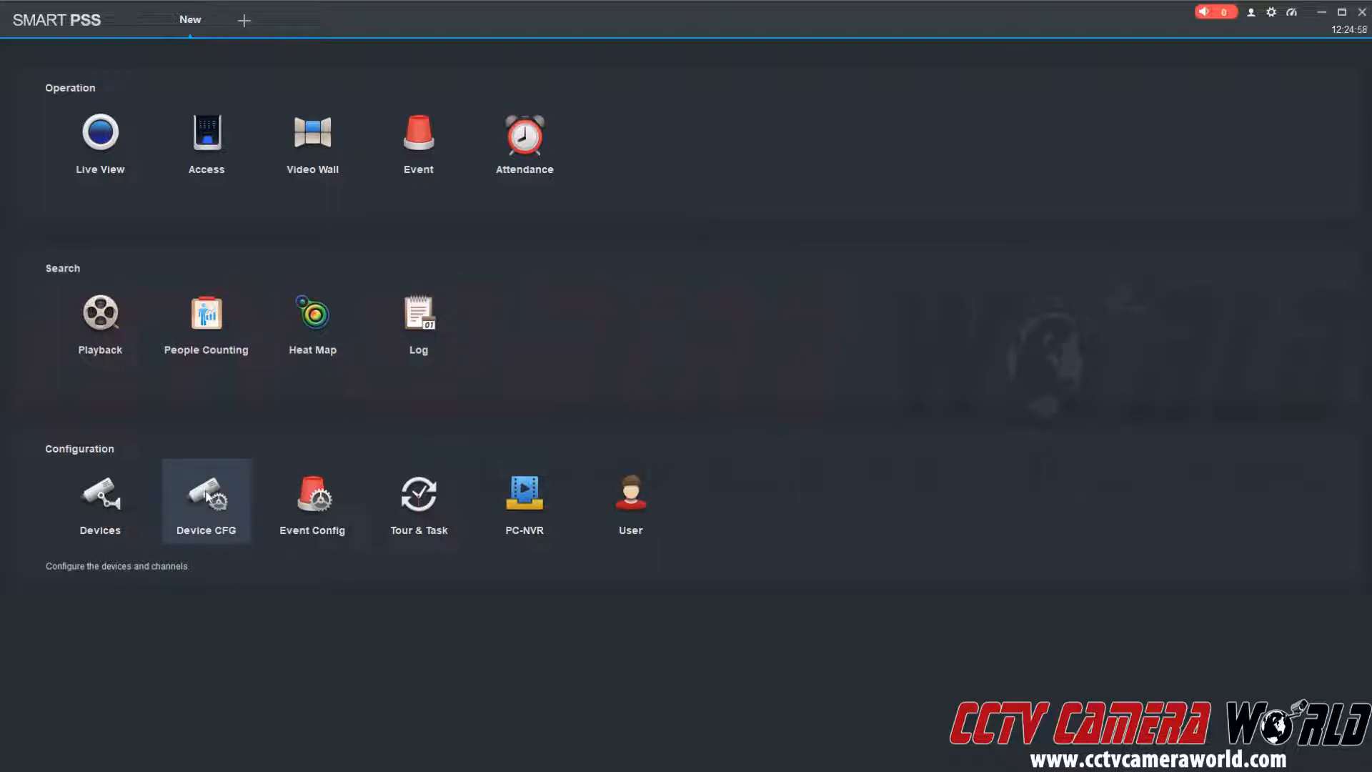
- Open the web interface of the "test" NVR from its device configuration page
{"action": "left_click", "coordinate": [206, 496]}
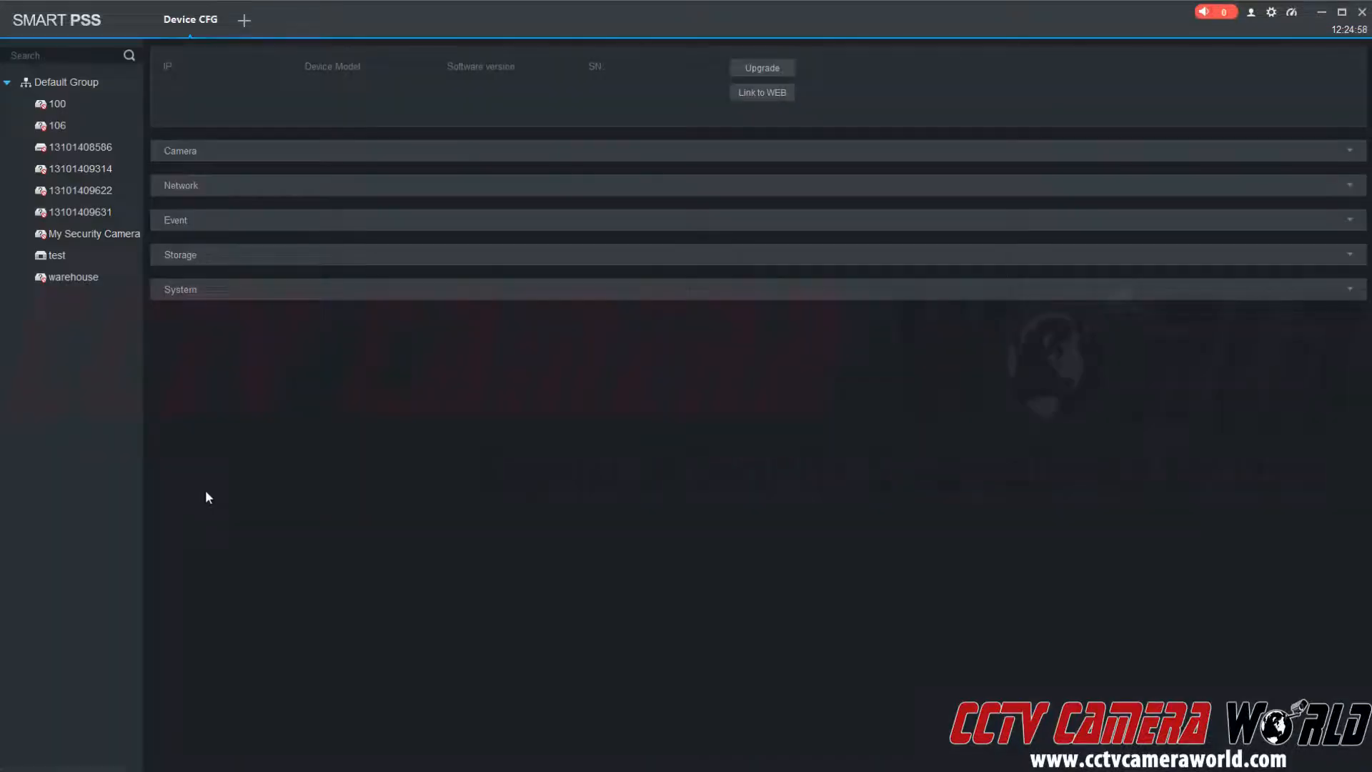
{"action": "left_click", "coordinate": [243, 20]}
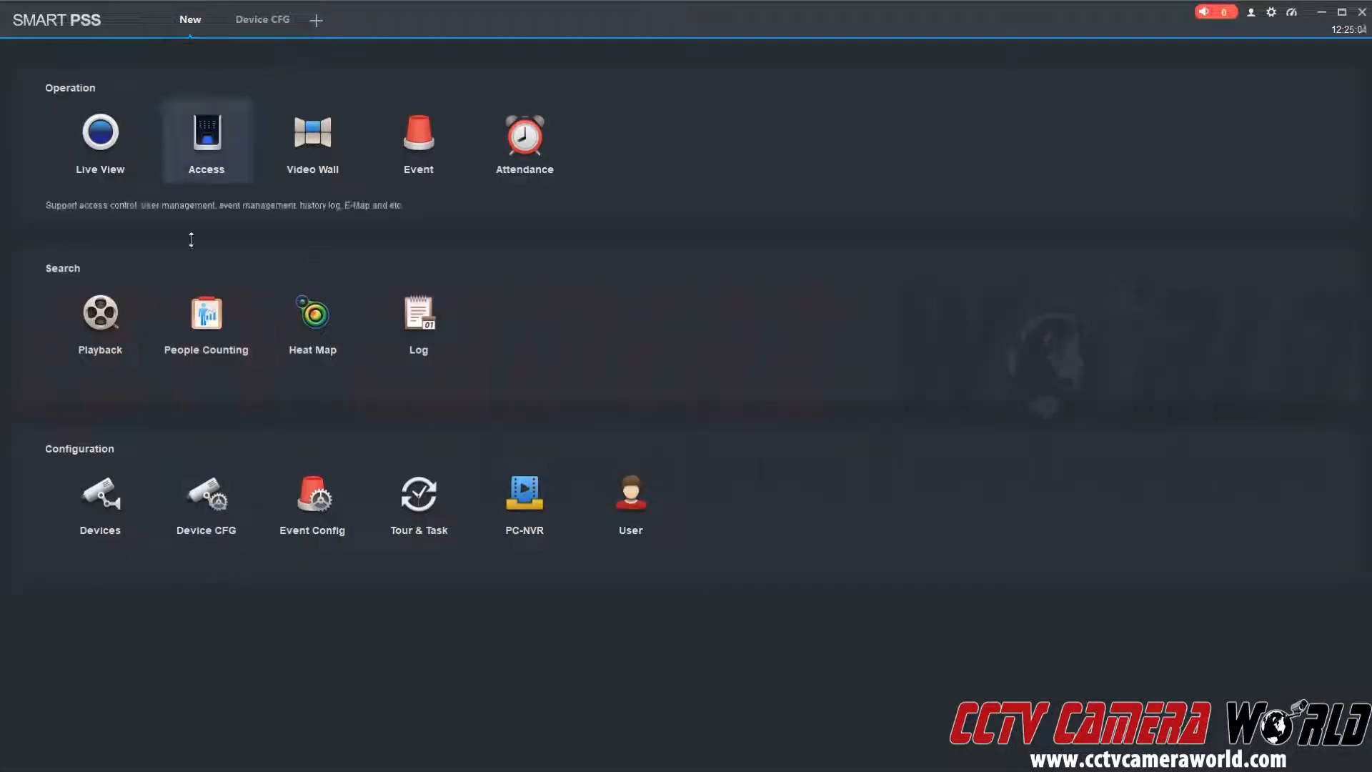
{"action": "left_click", "coordinate": [198, 495]}
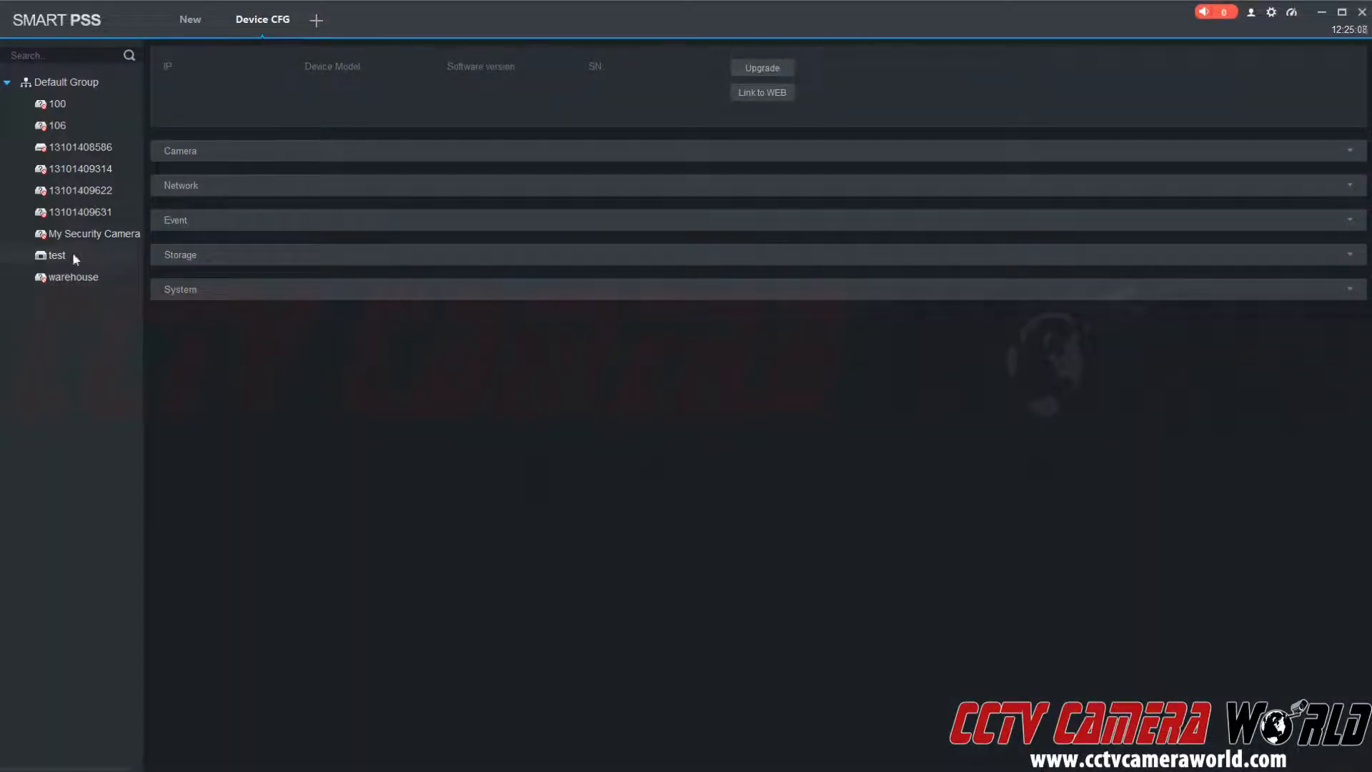
{"action": "left_click", "coordinate": [48, 257]}
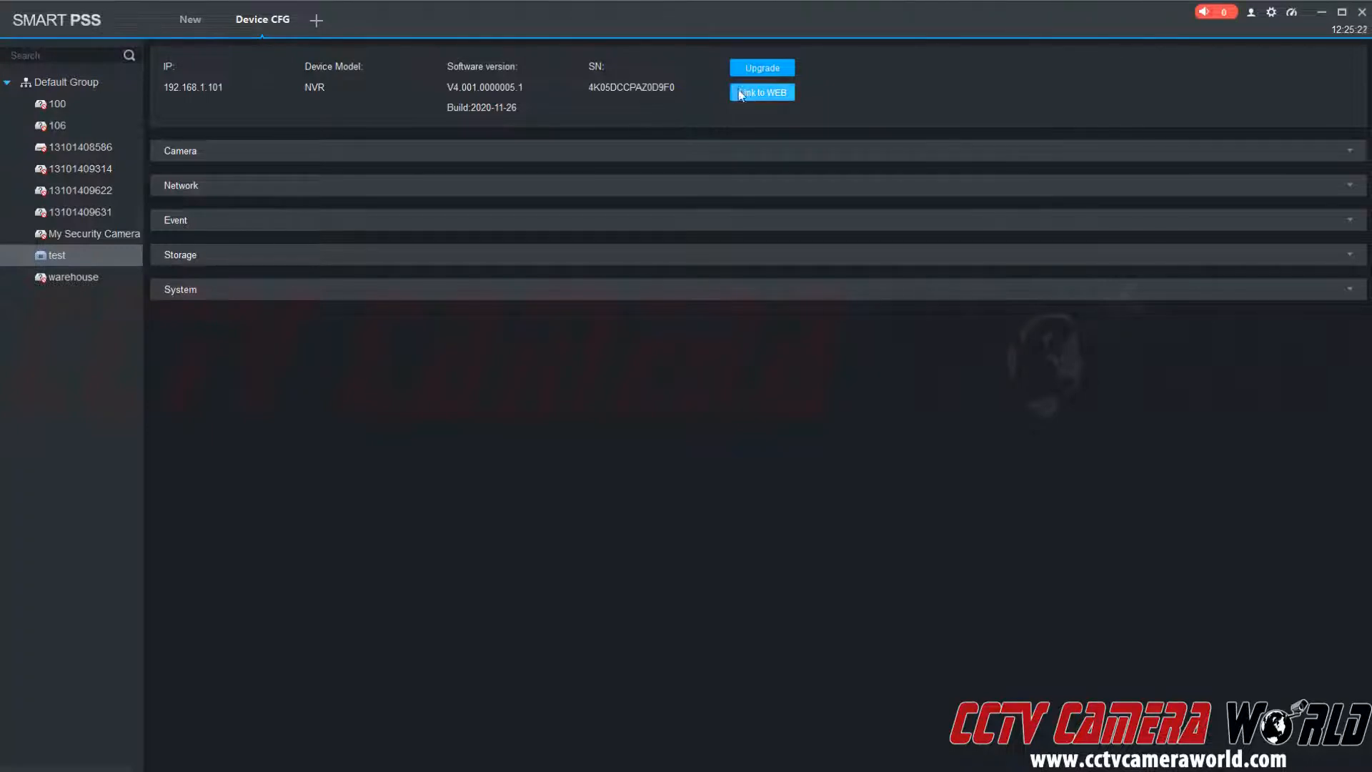
{"action": "left_click", "coordinate": [775, 100]}
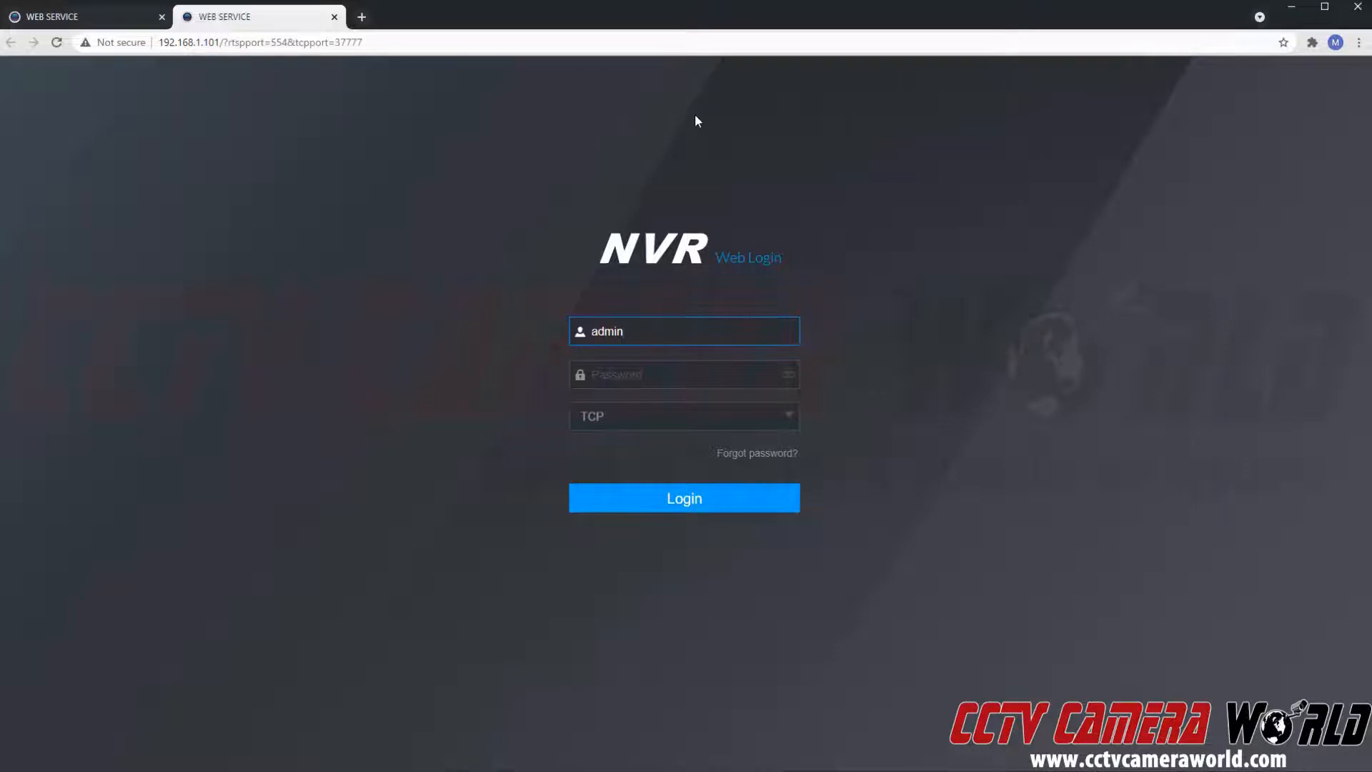
- Log in to the NVR web interface as admin, entering the account password
{"action": "left_click", "coordinate": [385, 45]}
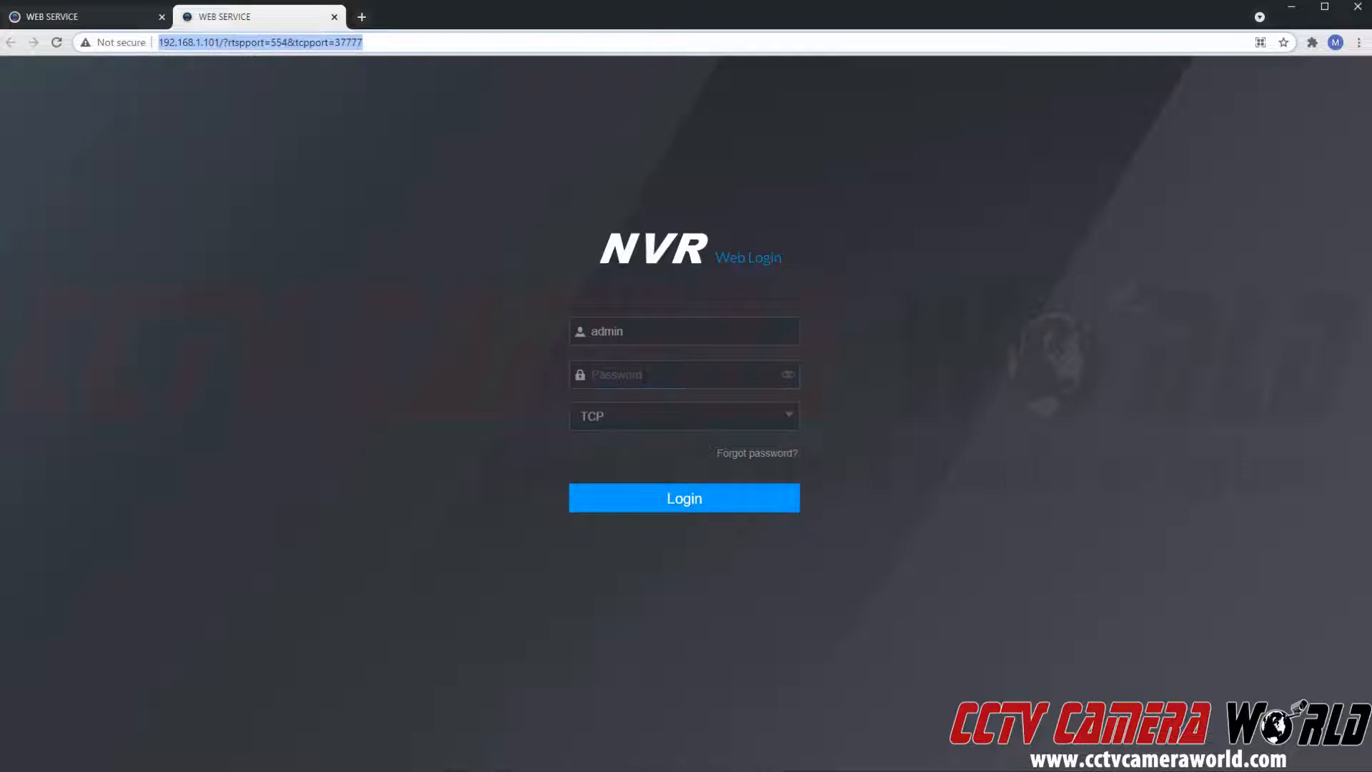
{"action": "left_click", "coordinate": [640, 384]}
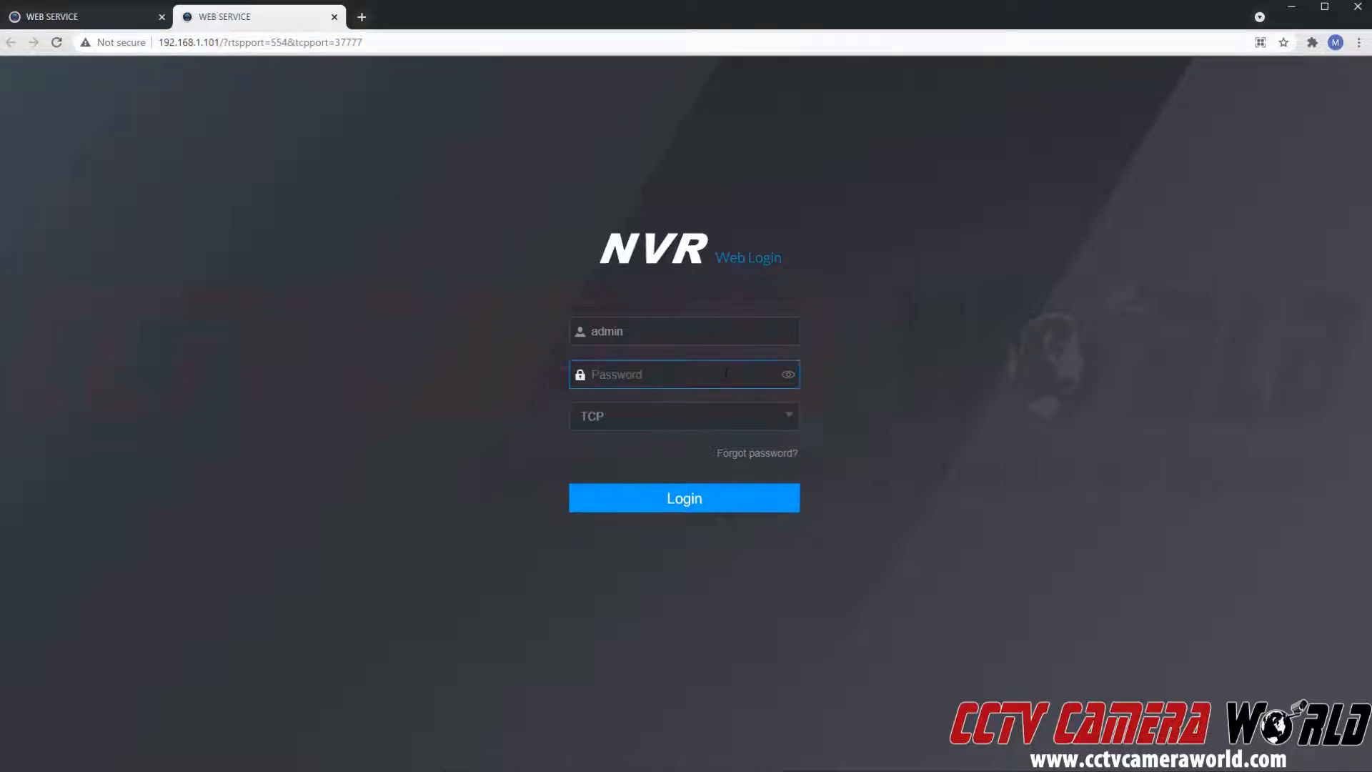
{"action": "type", "text": "••••••••"}
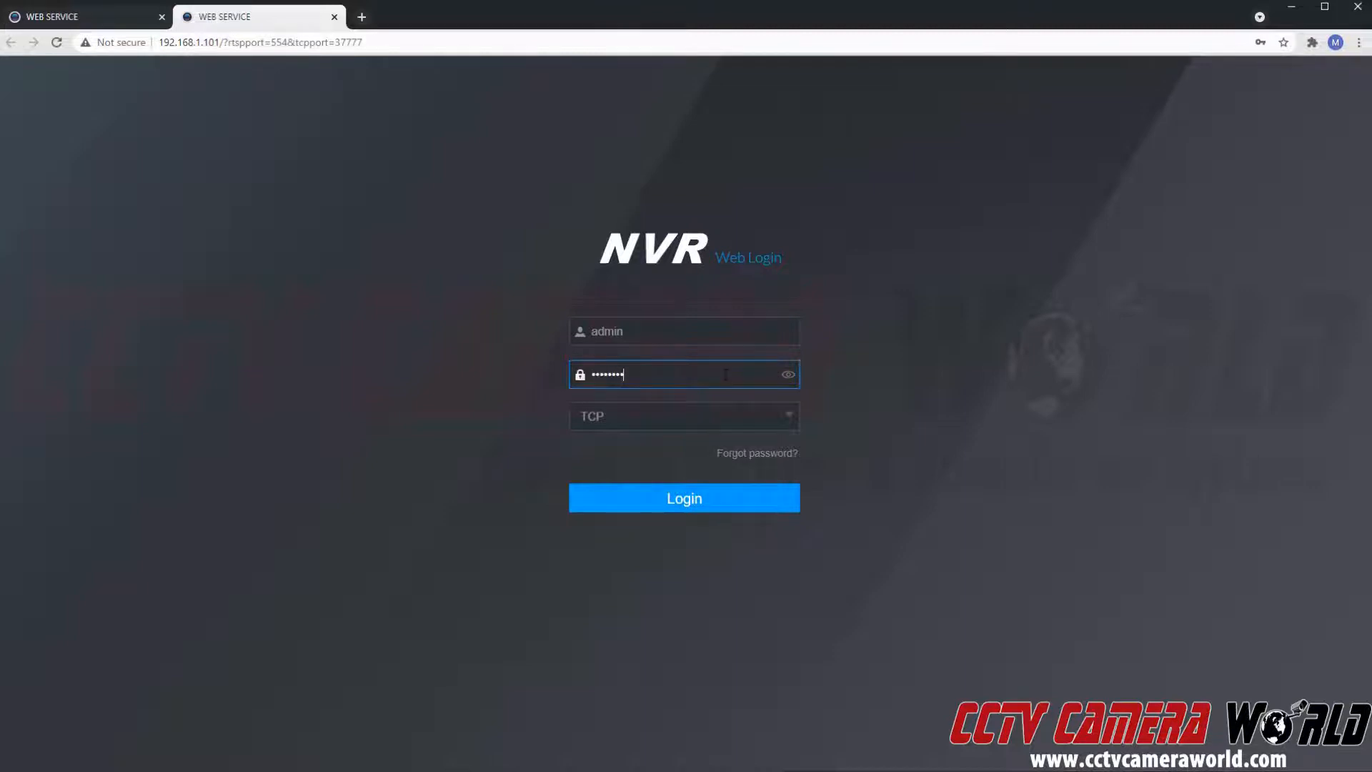
{"action": "left_click", "coordinate": [717, 512]}
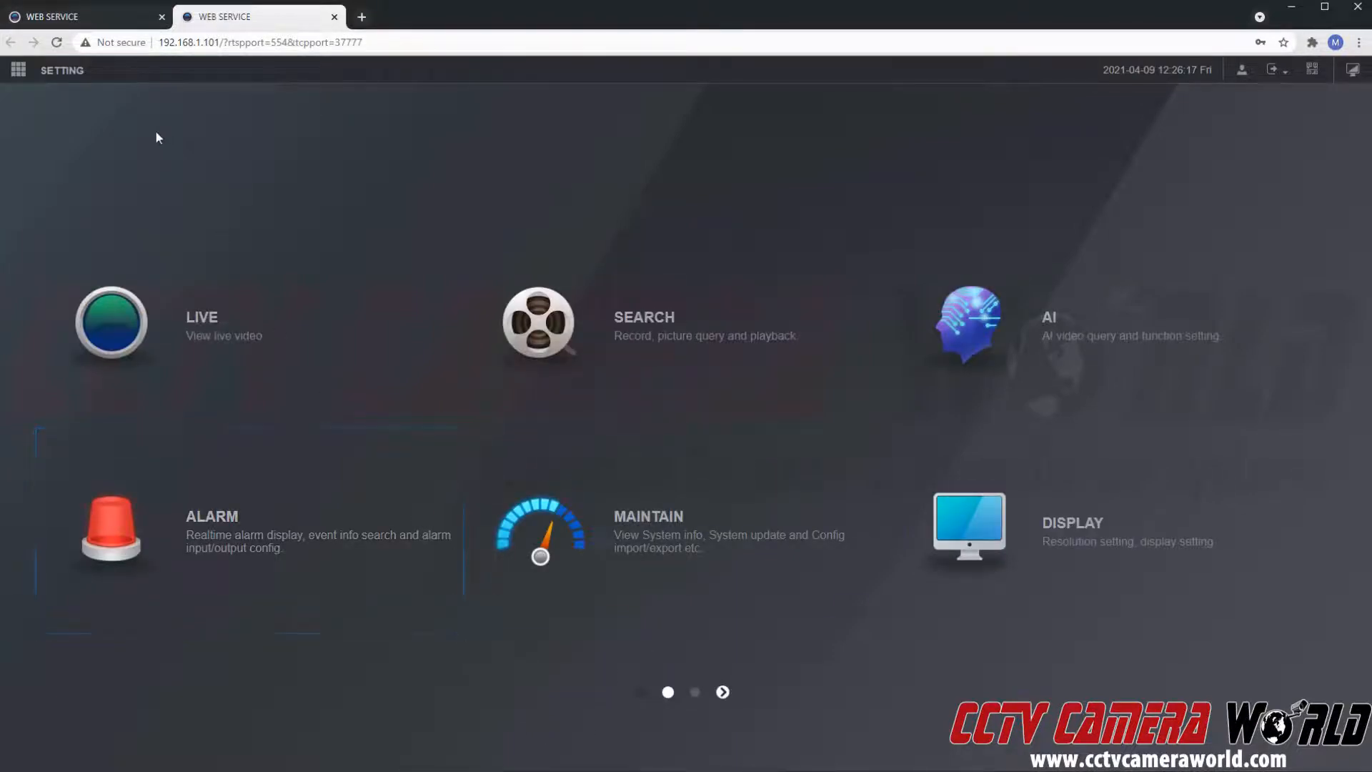
- Open the NVR's camera list and launch the web page of the channel 1 camera
{"action": "mouse_move", "coordinate": [43, 73]}
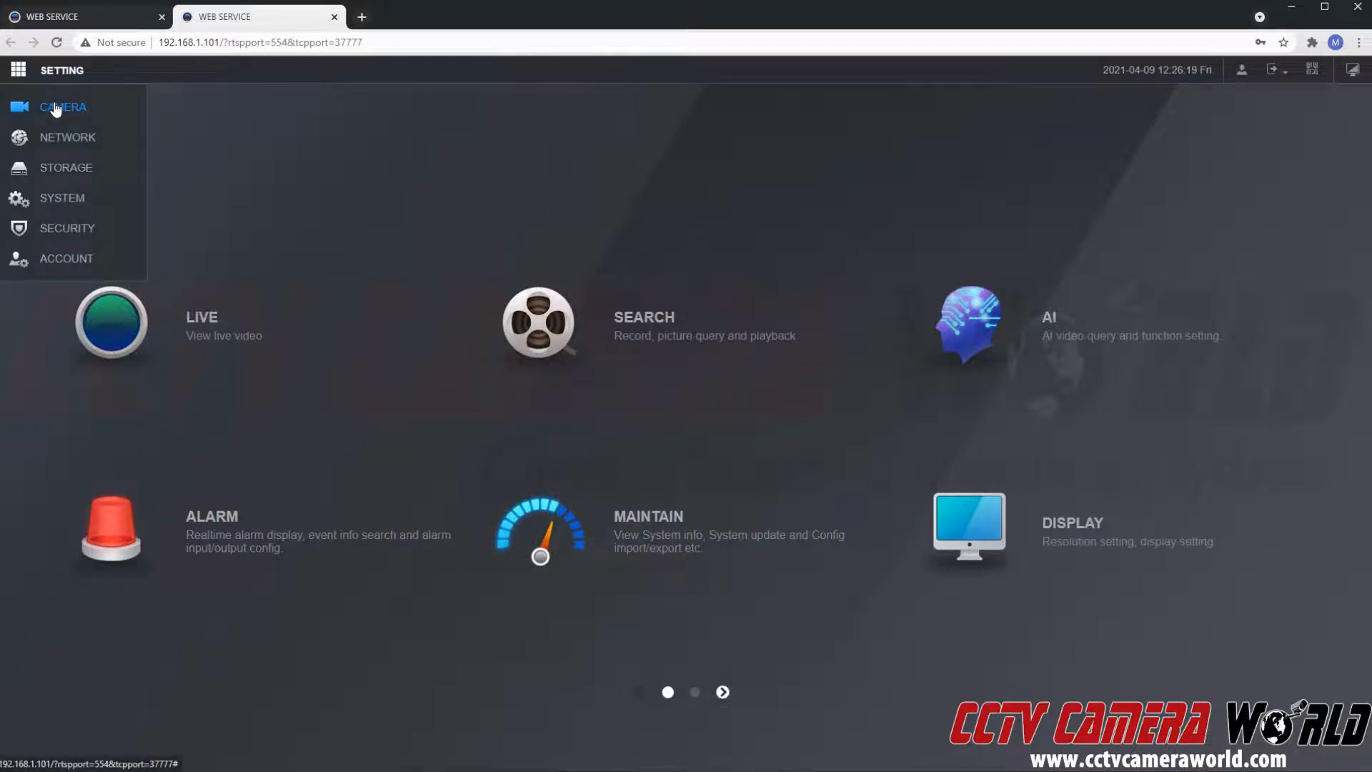
{"action": "left_click", "coordinate": [56, 109]}
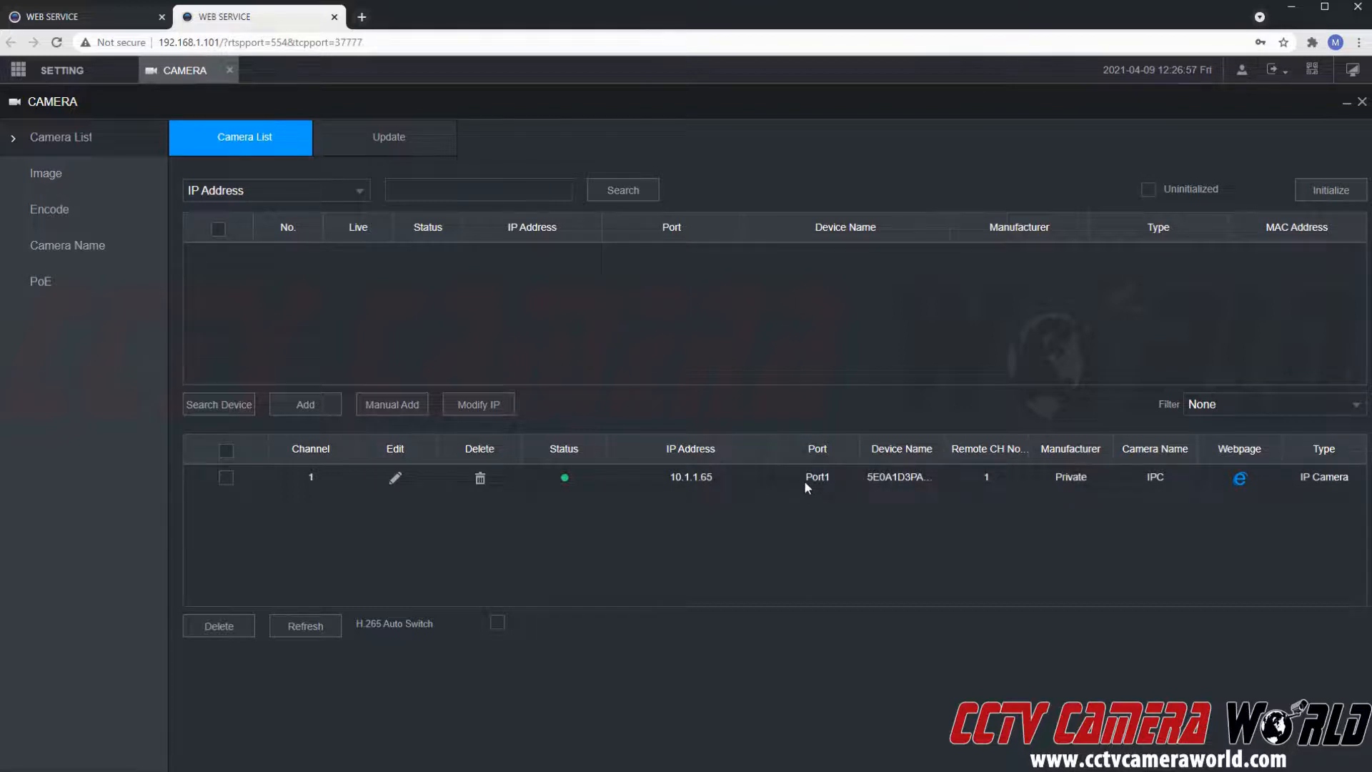
{"action": "left_click", "coordinate": [1247, 485]}
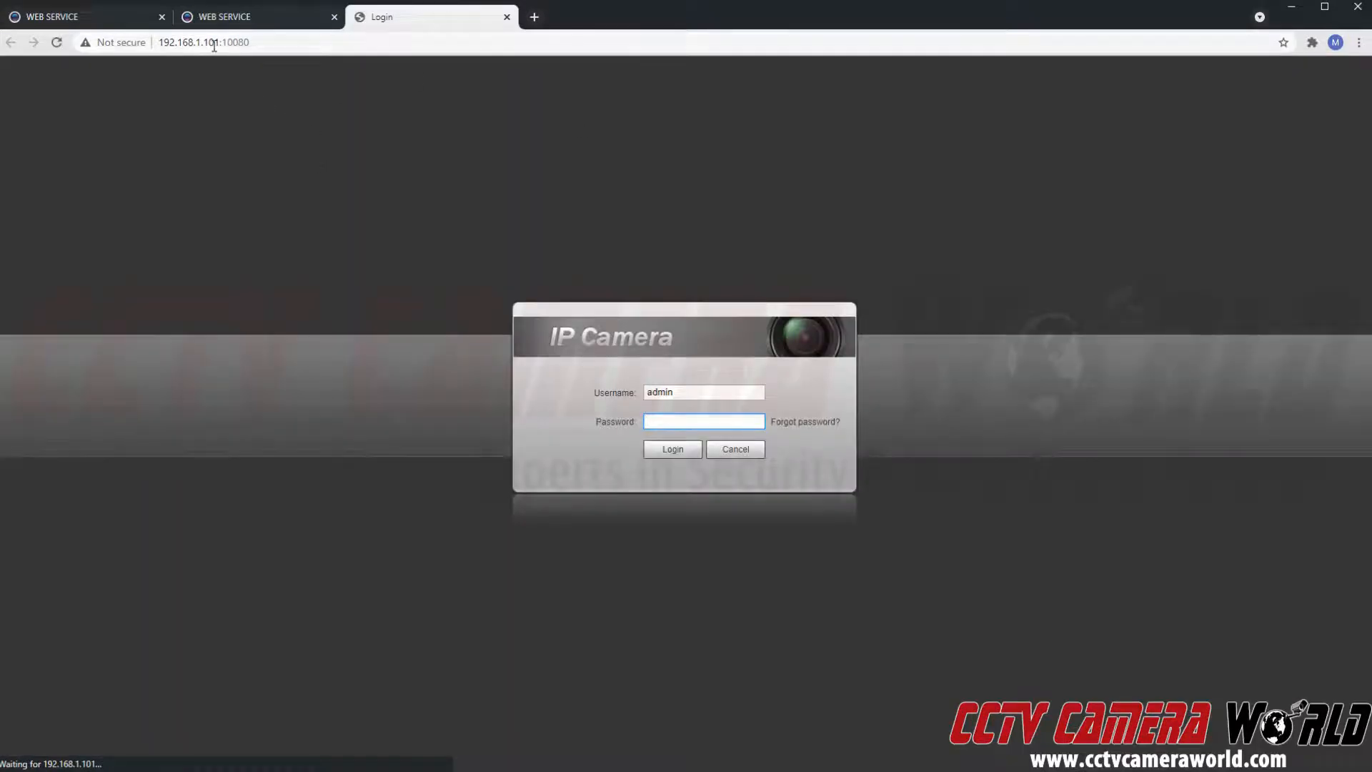
- Log in to the IP camera's web page as admin, entering the account password
{"action": "double_click", "coordinate": [236, 42]}
{"action": "triple_click", "coordinate": [189, 44]}
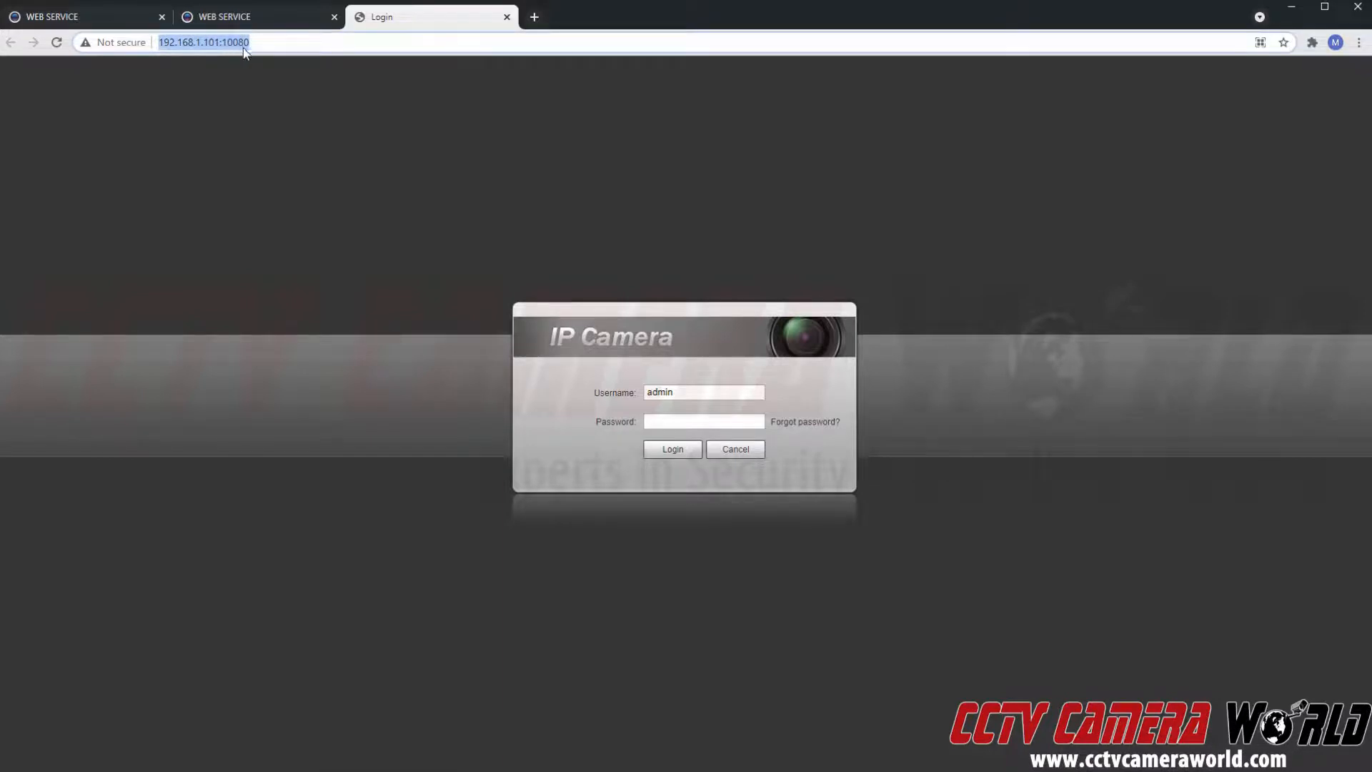
{"action": "left_click", "coordinate": [275, 230]}
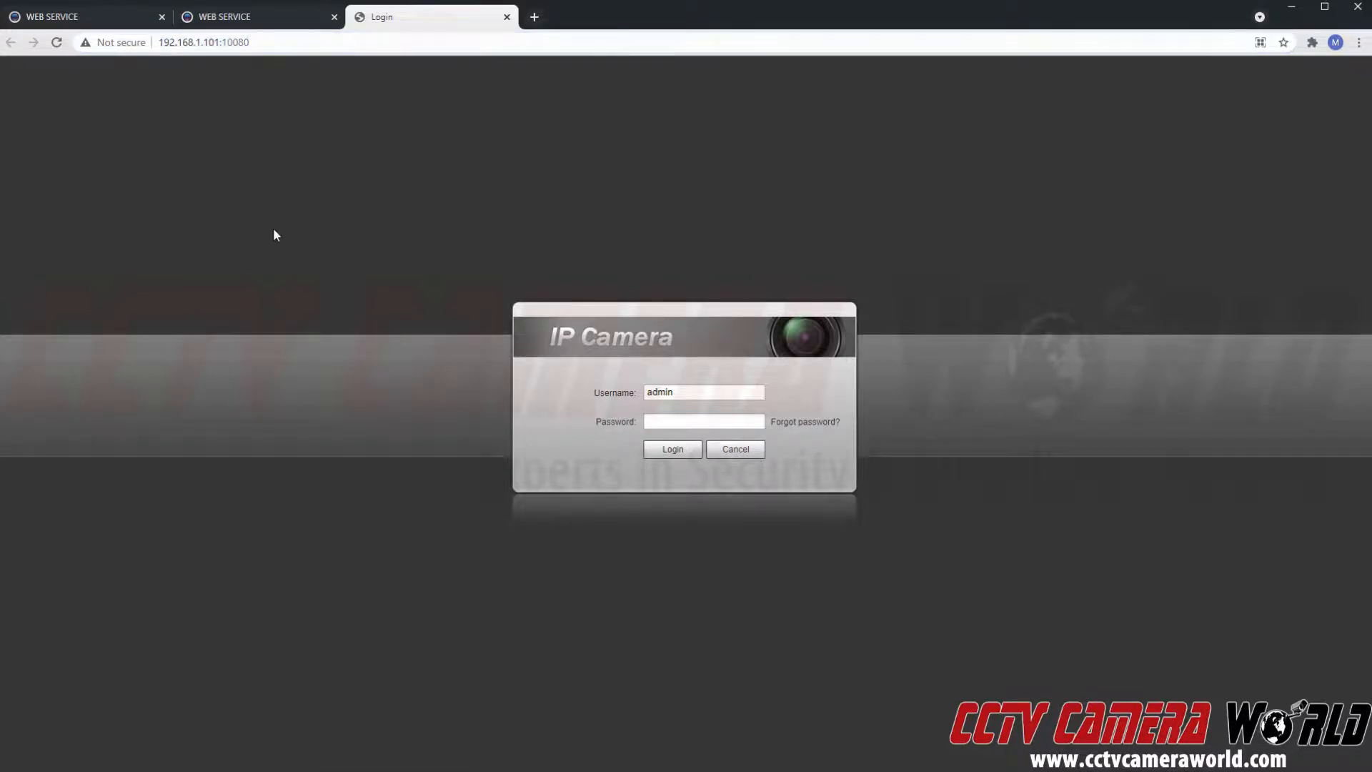
{"action": "left_click", "coordinate": [684, 420]}
{"action": "type", "text": "•••"}
{"action": "left_click", "coordinate": [673, 449]}
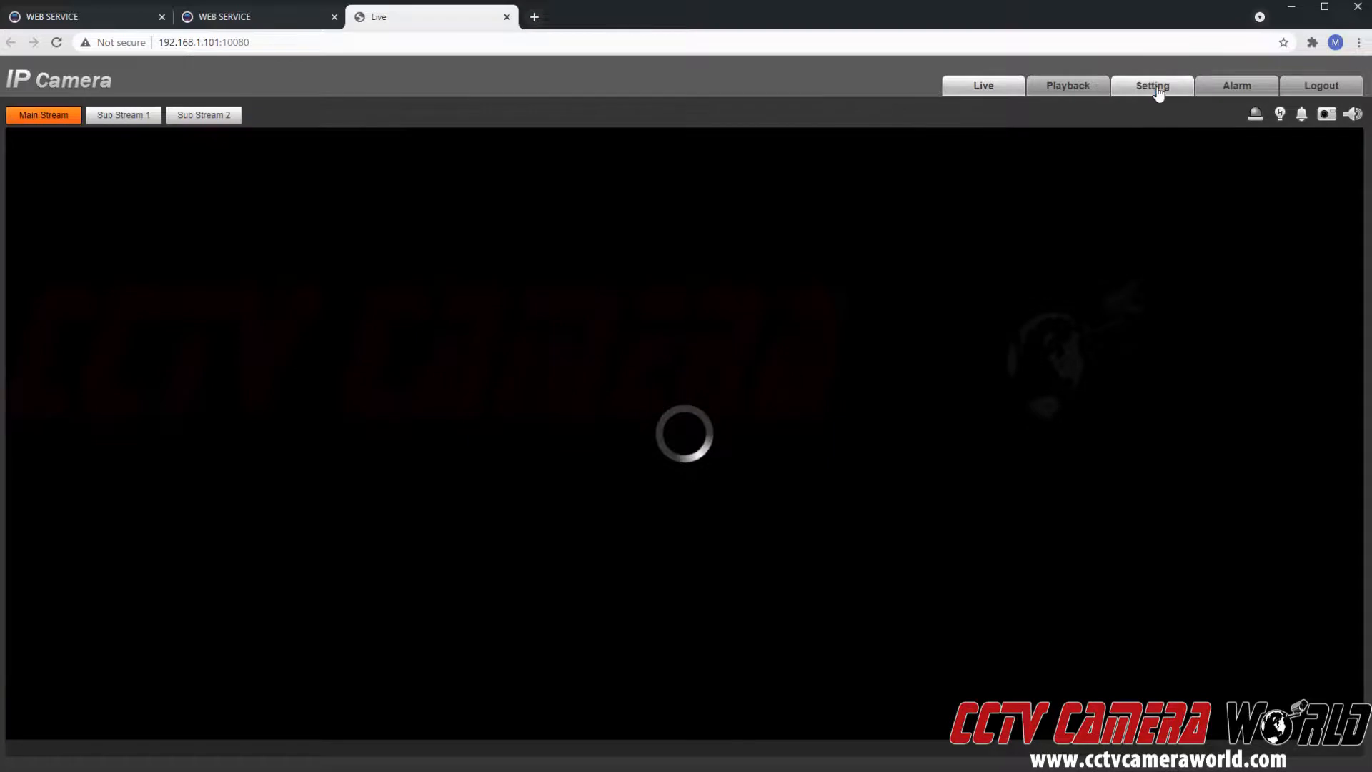
- In the camera's audio settings, set the AudioIn type to Mic
{"action": "left_click", "coordinate": [1157, 91]}
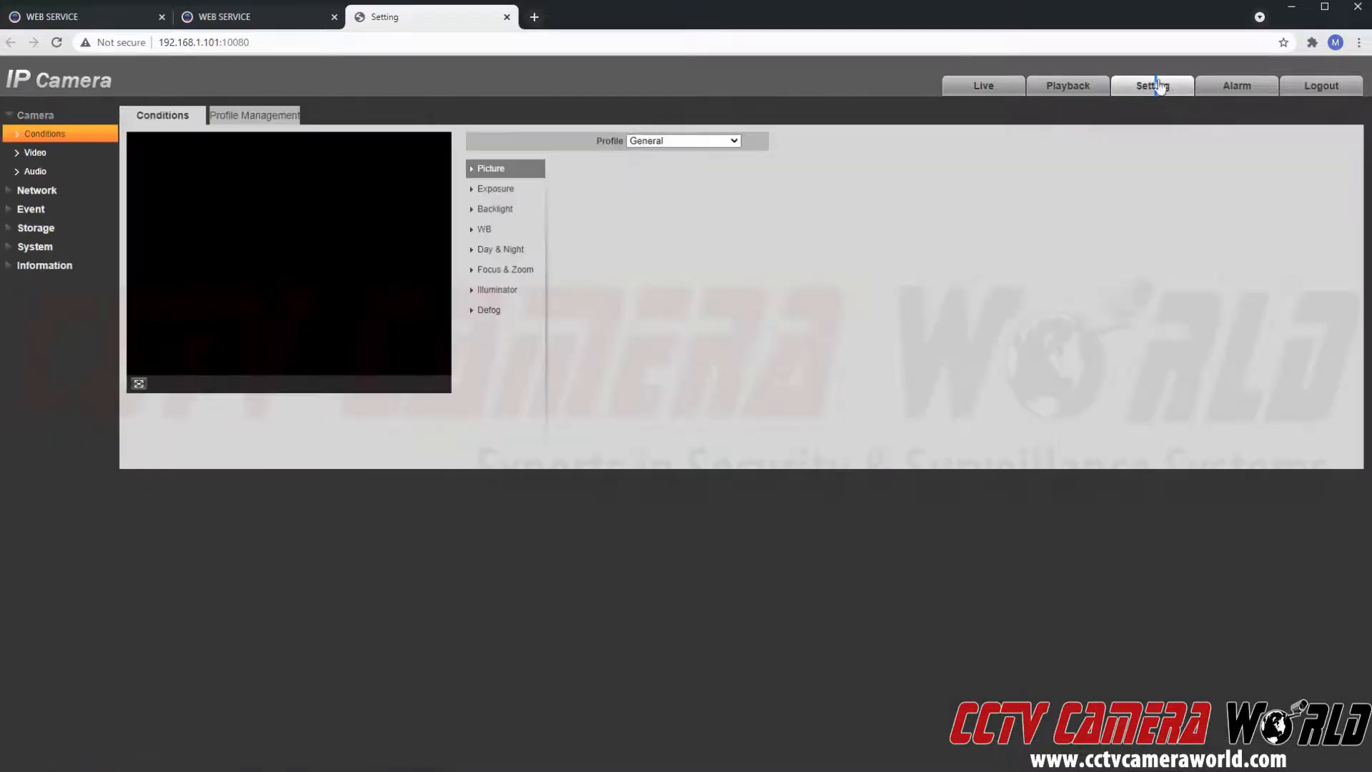
{"action": "left_click", "coordinate": [15, 177]}
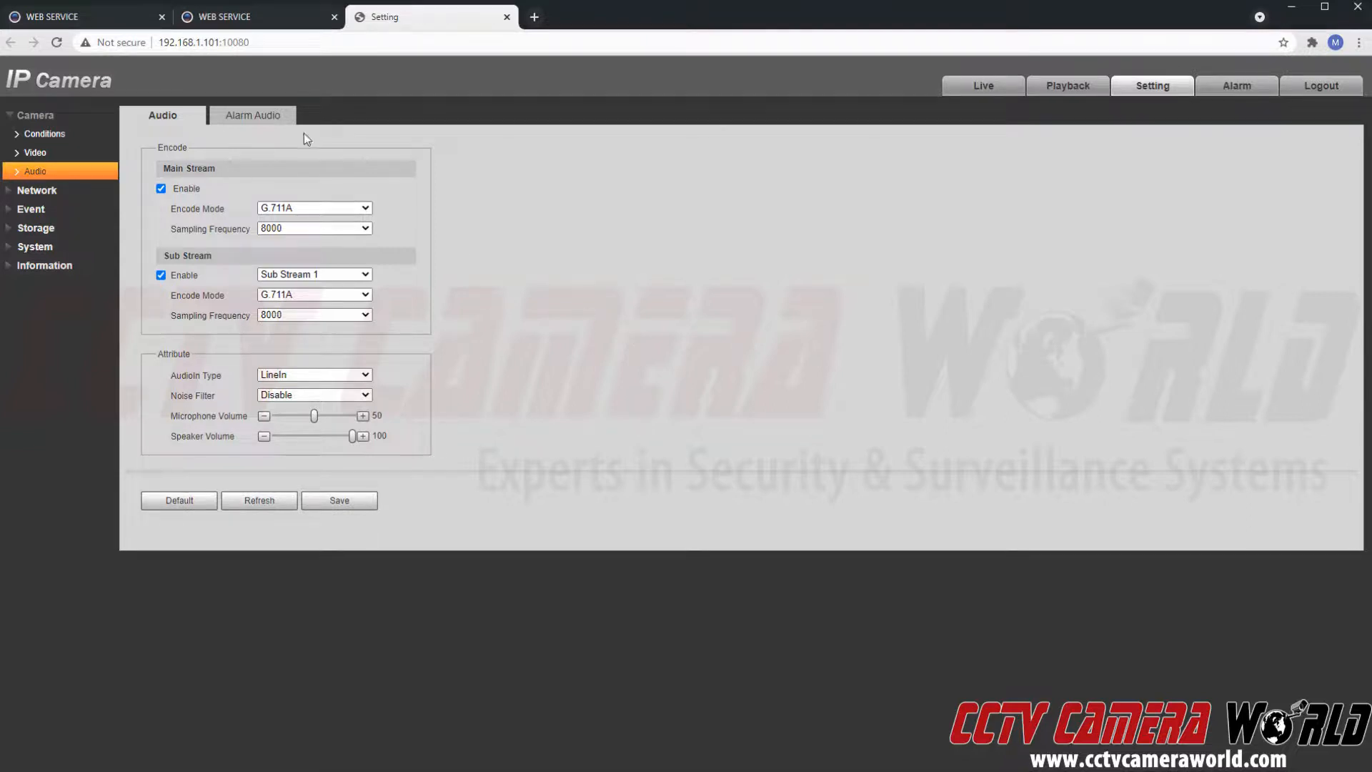
{"action": "left_click", "coordinate": [286, 375]}
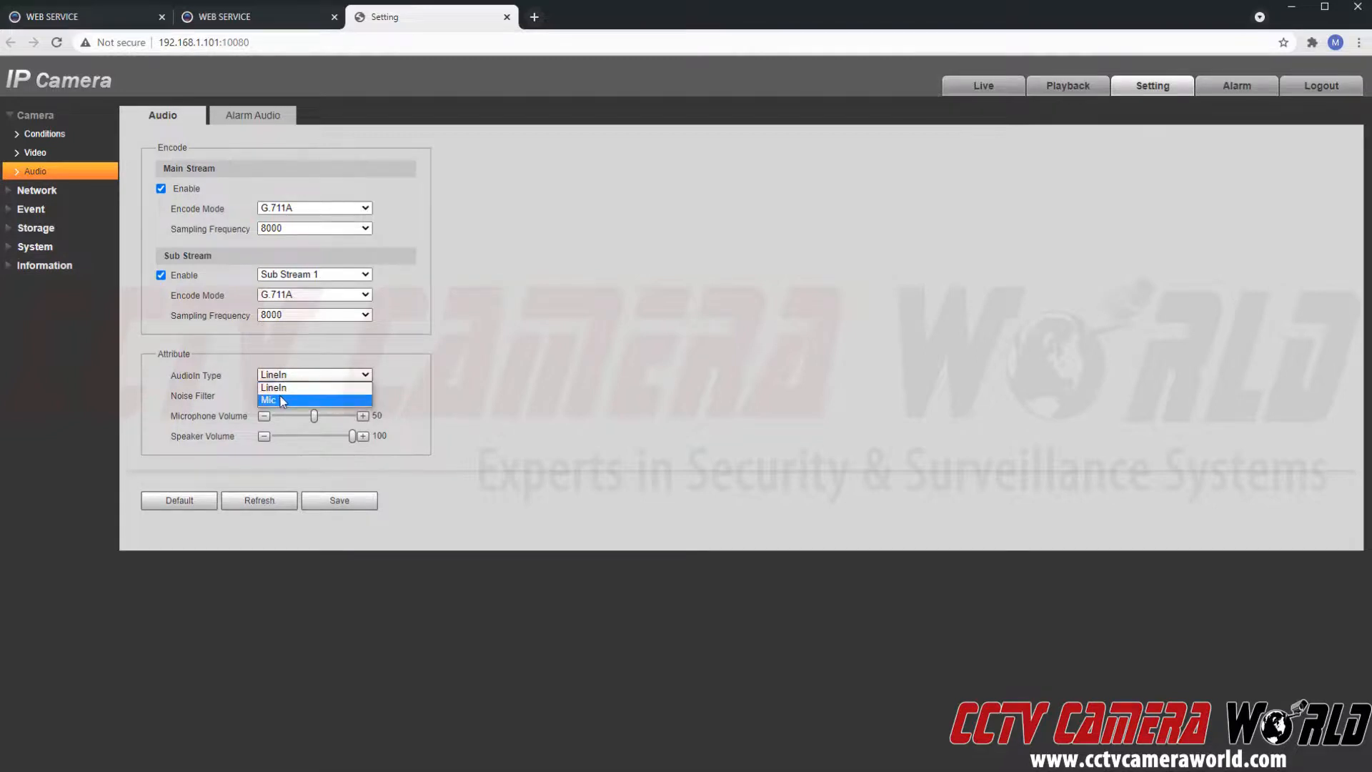
{"action": "left_click", "coordinate": [283, 400]}
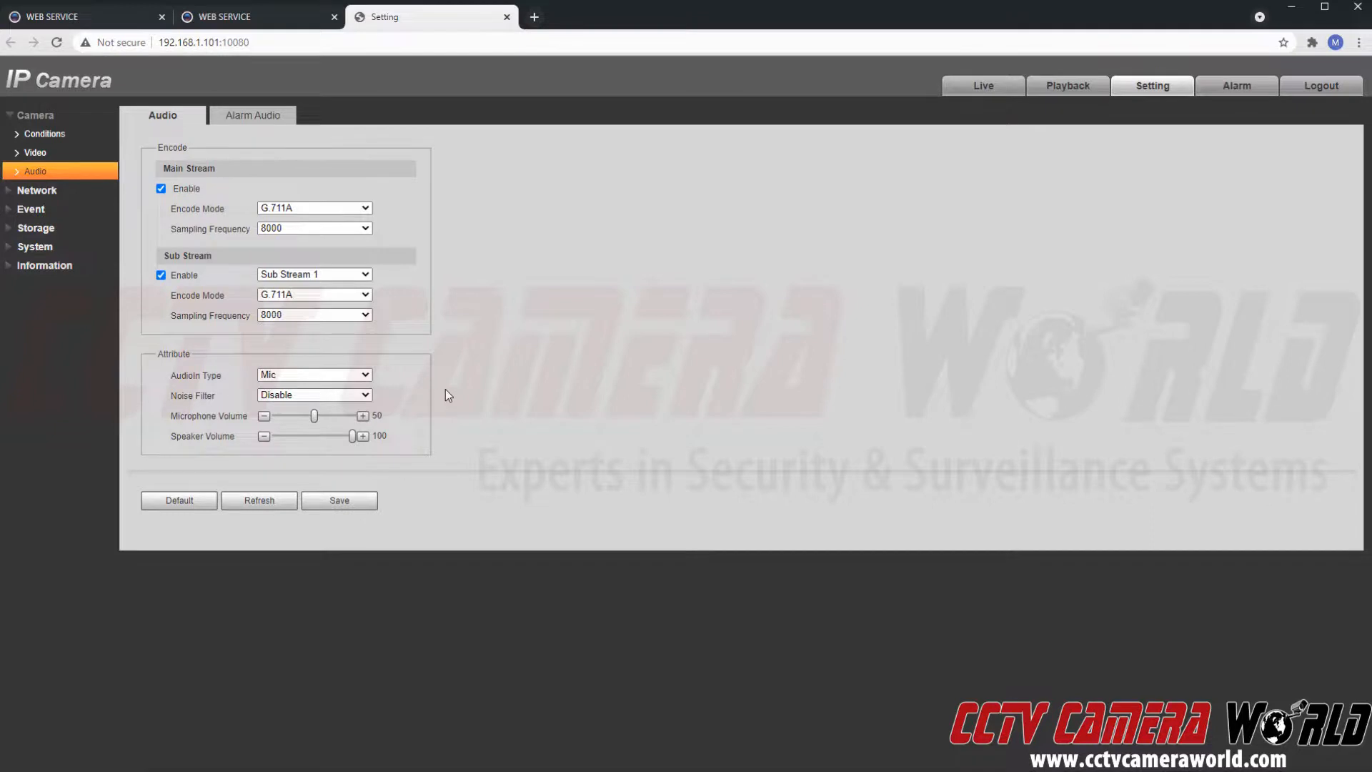
- Raise the microphone volume to 100 and save the audio settings
{"action": "left_click", "coordinate": [299, 394]}
{"action": "left_click", "coordinate": [467, 420]}
{"action": "left_click_drag", "start_coordinate": [314, 416], "coordinate": [363, 425]}
{"action": "left_click", "coordinate": [365, 500]}
- Set the main stream audio to AAC encoding with a sampling frequency of 64000
{"action": "left_click", "coordinate": [293, 208]}
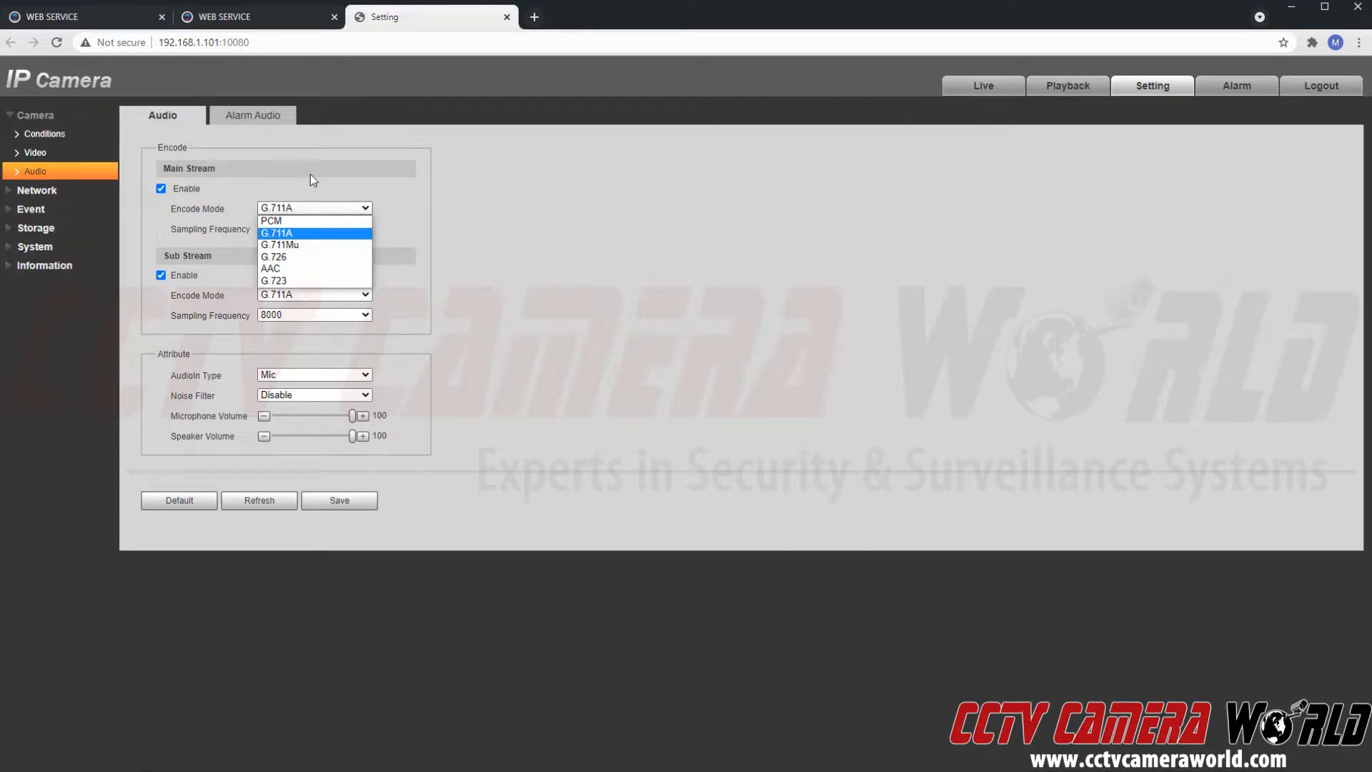
{"action": "left_click", "coordinate": [285, 274]}
{"action": "left_click", "coordinate": [282, 227]}
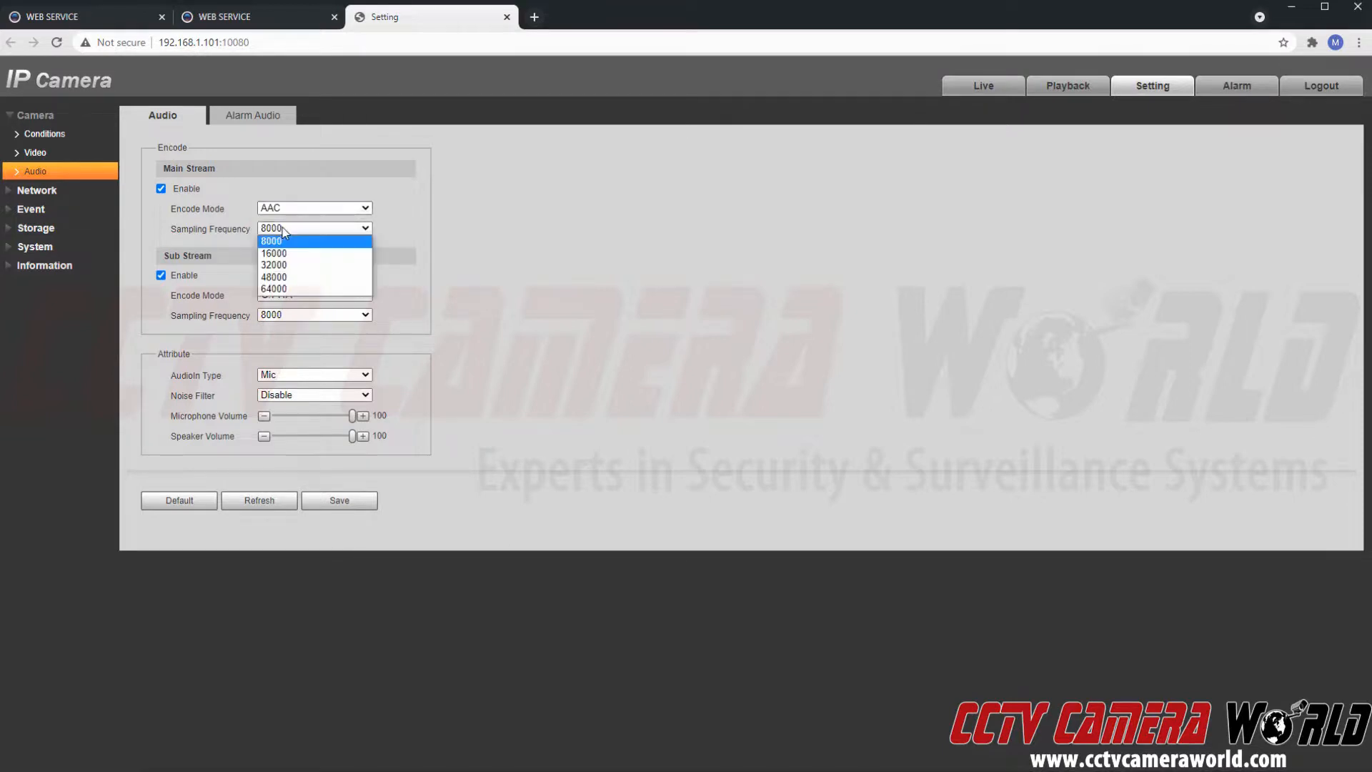
{"action": "left_click", "coordinate": [282, 288]}
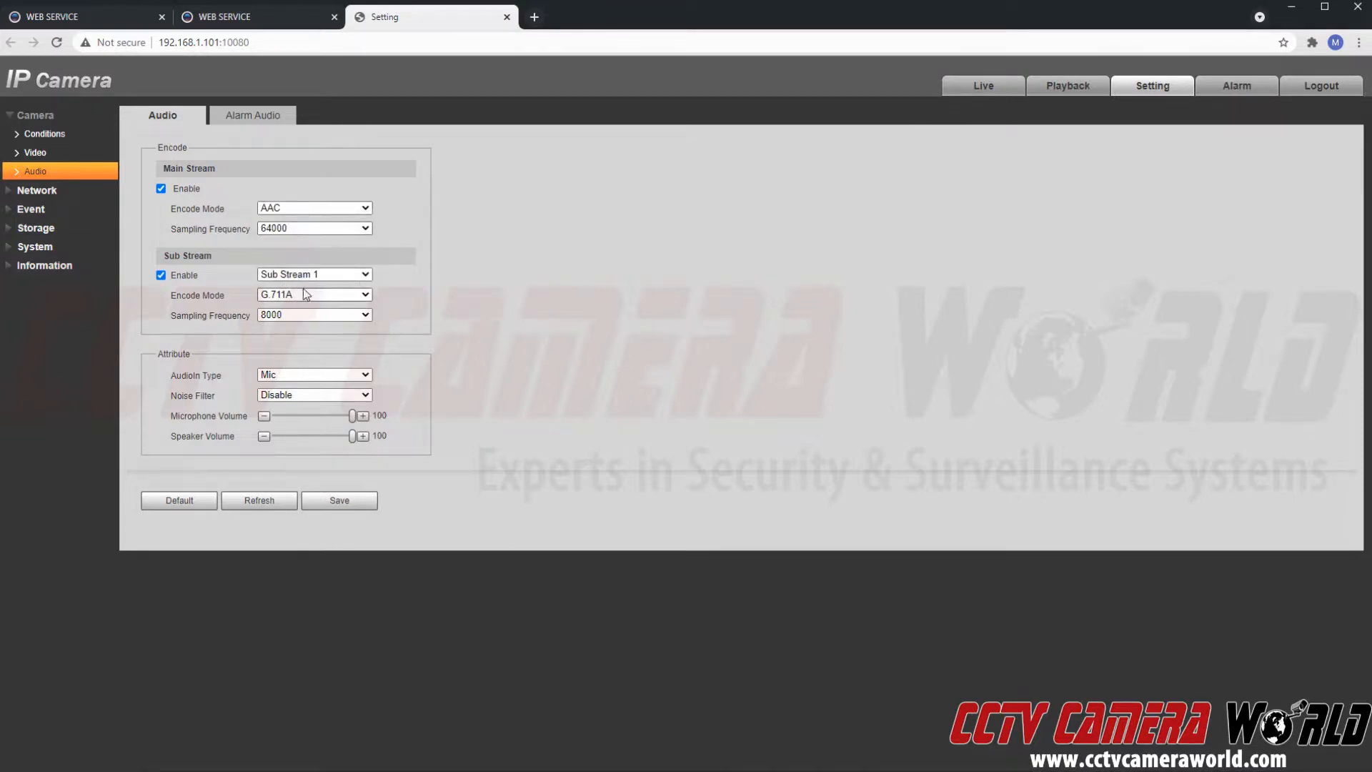
- Set the Sub Stream 1 audio to AAC encoding with a 64000 sampling frequency and save the settings
{"action": "left_click", "coordinate": [291, 296]}
{"action": "left_click", "coordinate": [313, 332]}
{"action": "left_click", "coordinate": [311, 316]}
{"action": "left_click", "coordinate": [315, 376]}
{"action": "left_click", "coordinate": [361, 504]}
{"action": "left_click", "coordinate": [281, 377]}
{"action": "left_click", "coordinate": [629, 374]}
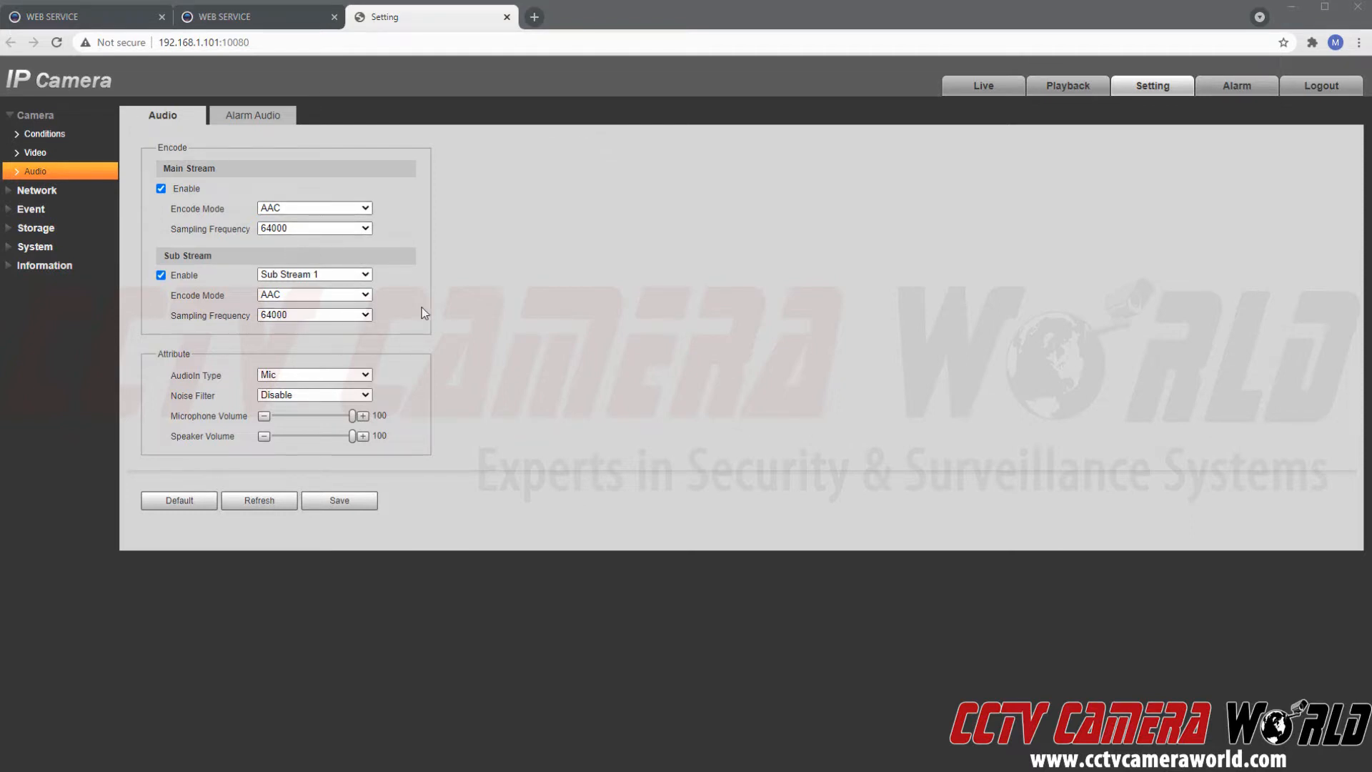
{"action": "left_click", "coordinate": [629, 259]}
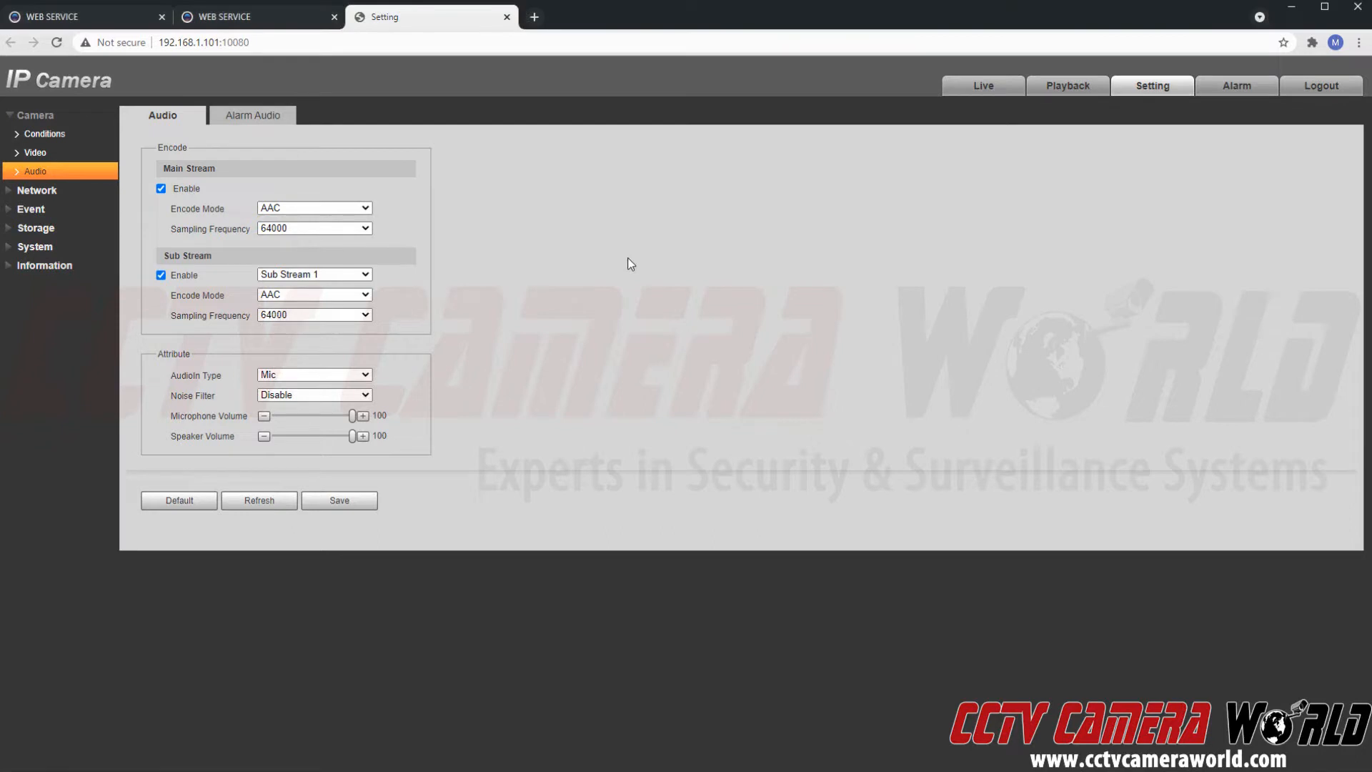
- Log out of the camera's web page and of the NVR web interface
{"action": "left_click", "coordinate": [1322, 85]}
{"action": "left_click", "coordinate": [227, 17]}
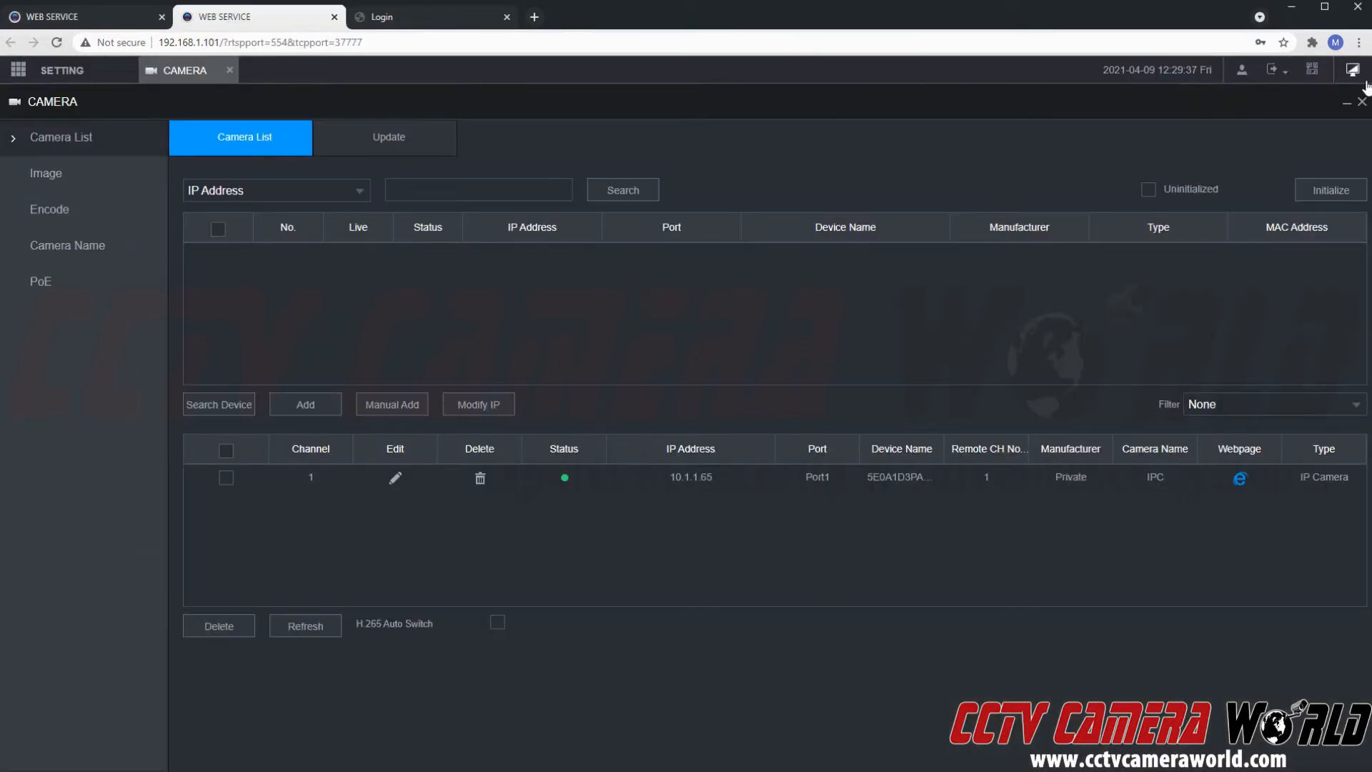
{"action": "left_click", "coordinate": [1288, 76]}
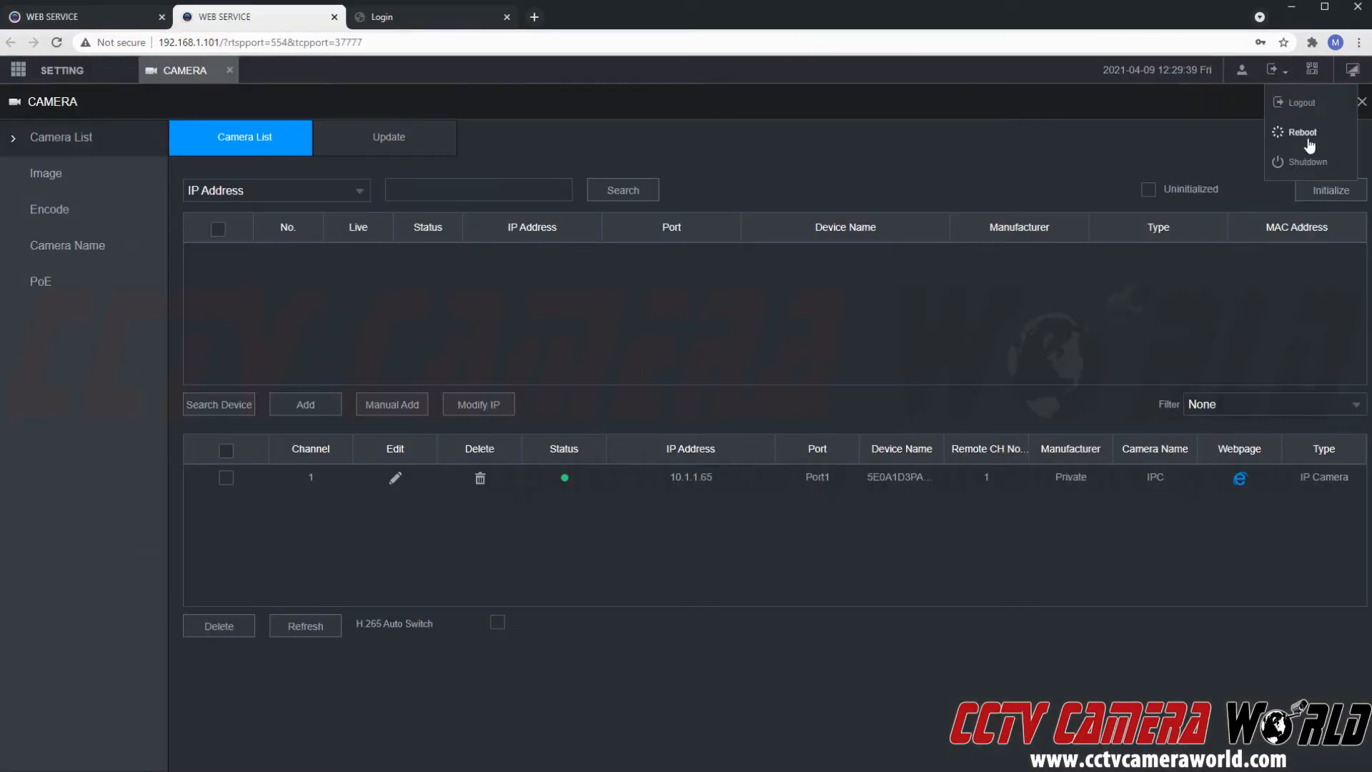
{"action": "left_click", "coordinate": [1305, 107]}
{"action": "left_click", "coordinate": [623, 502]}
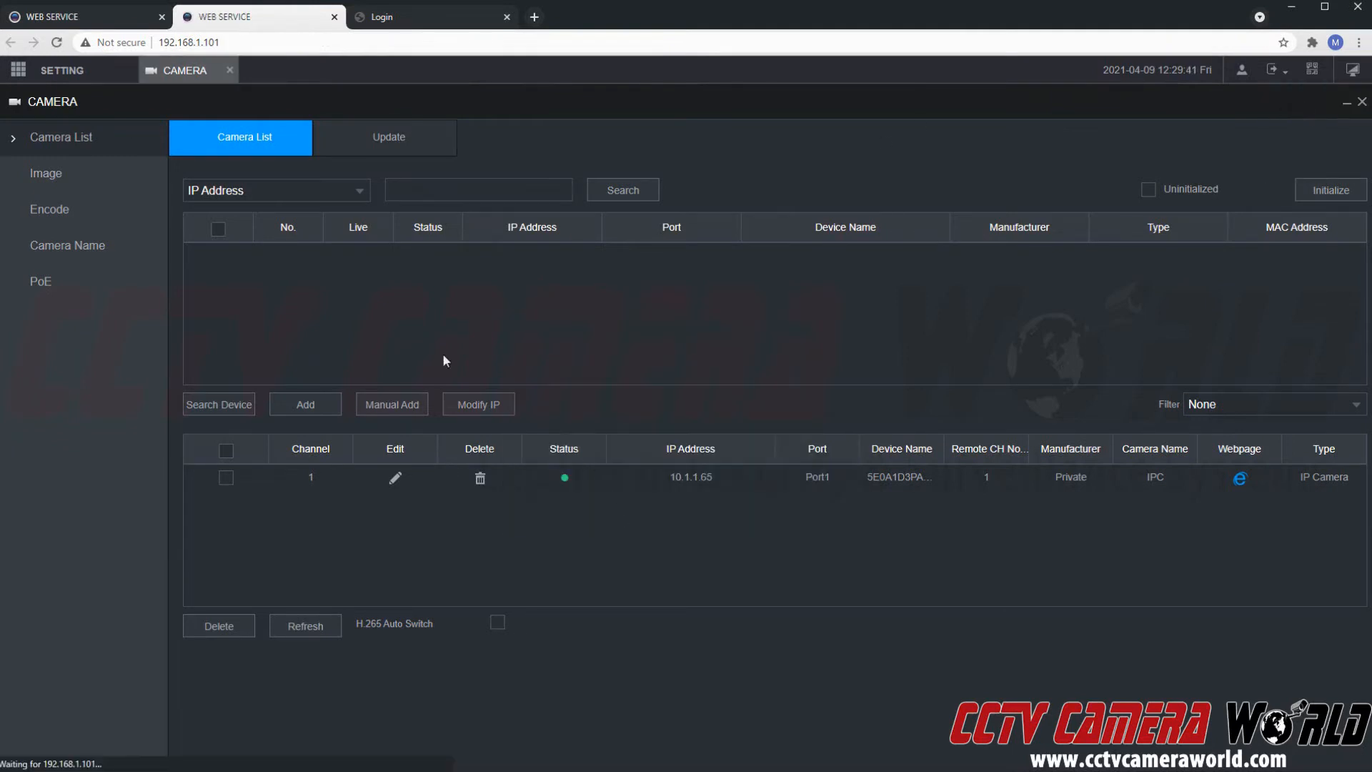